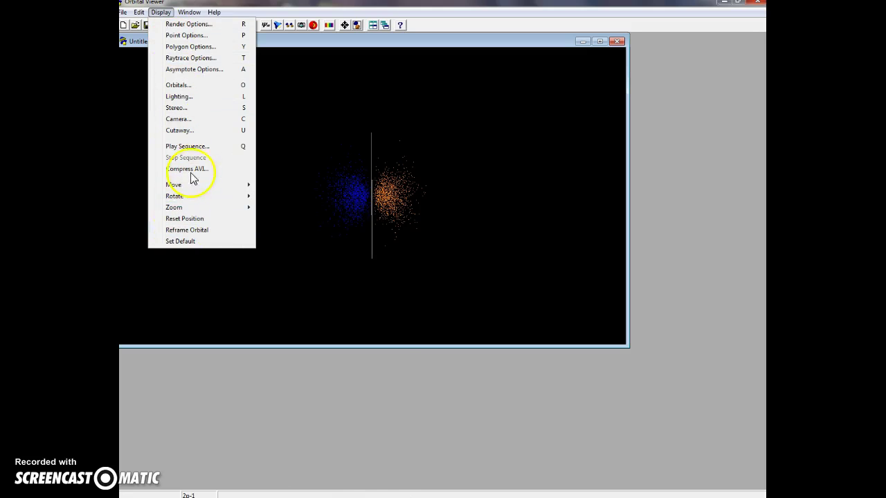
# Review Atom 1's orbital parameters and examine the 2p point cloud's two lobes and nodal plane from different angles.
pyautogui.click(177, 85)
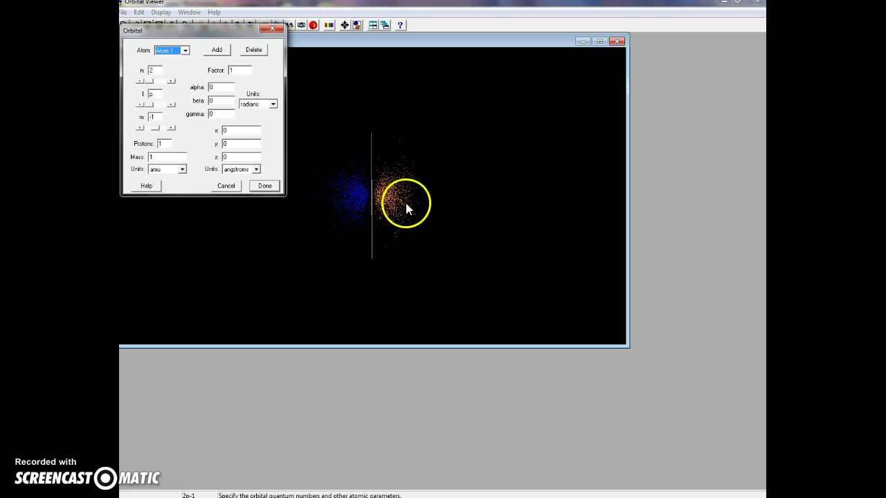
pyautogui.click(269, 188)
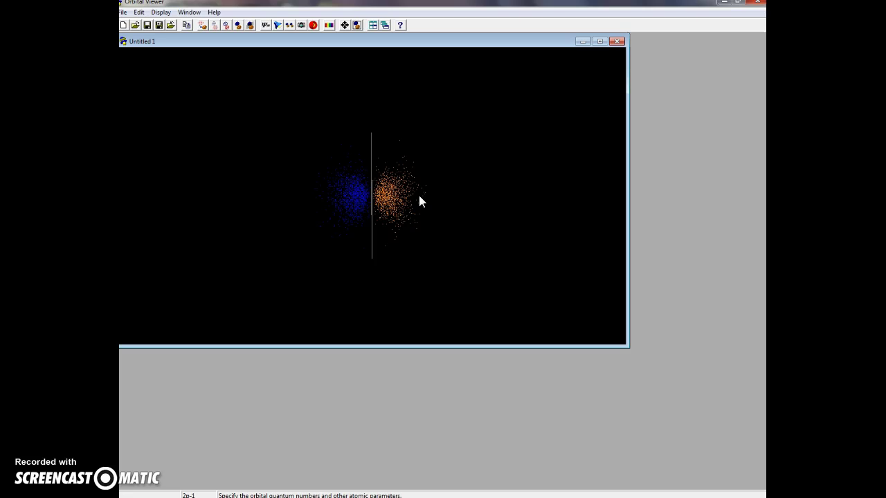
pyautogui.moveTo(419, 196)
pyautogui.mouseDown()
pyautogui.moveTo(340, 223)
pyautogui.moveTo(287, 213)
pyautogui.moveTo(486, 201)
pyautogui.moveTo(312, 217)
pyautogui.moveTo(406, 211)
pyautogui.moveTo(415, 201)
pyautogui.mouseUp()
pyautogui.click(345, 221)
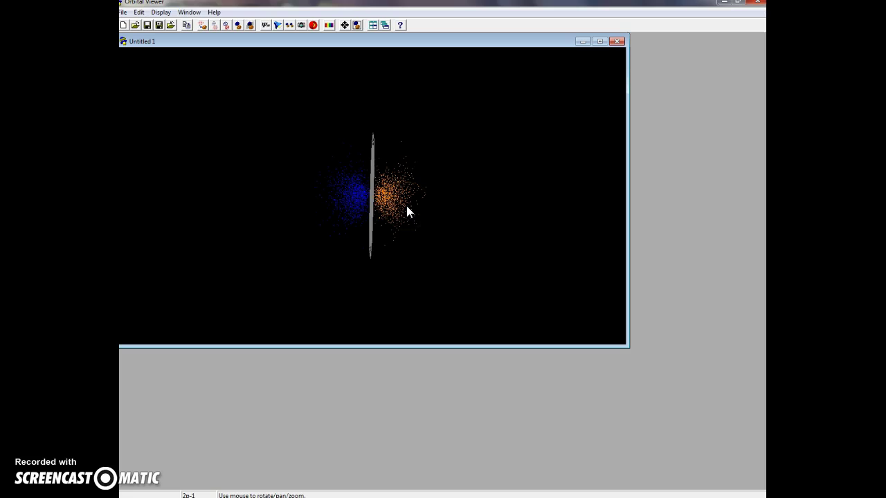
pyautogui.moveTo(407, 205); pyautogui.dragTo(353, 159)
pyautogui.moveTo(411, 200)
pyautogui.mouseDown()
pyautogui.moveTo(316, 229)
pyautogui.moveTo(461, 192)
pyautogui.moveTo(320, 212)
pyautogui.moveTo(361, 215)
pyautogui.moveTo(407, 200)
pyautogui.moveTo(403, 191)
pyautogui.moveTo(413, 198)
pyautogui.mouseUp()
pyautogui.moveTo(344, 189); pyautogui.dragTo(339, 233)
pyautogui.moveTo(351, 173); pyautogui.dragTo(344, 220)
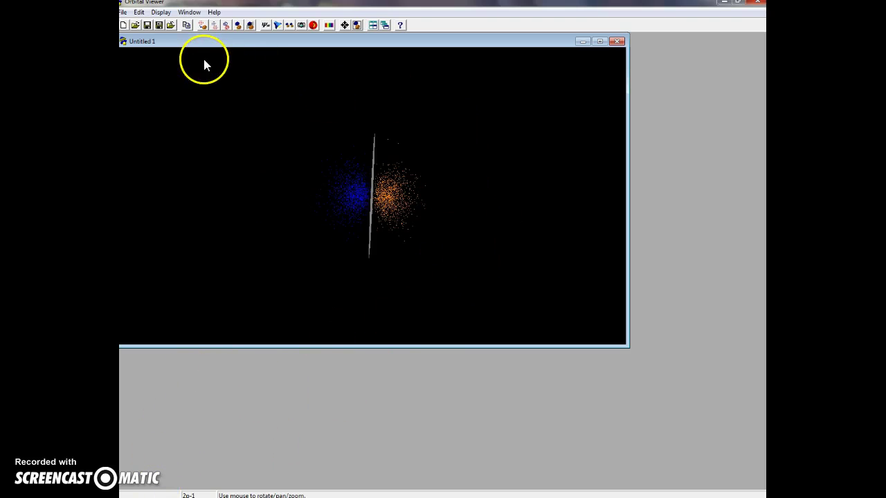
# Set the precise rendering method to Polygons and inspect the 2p orbital's solid lobes around the nodal plane.
pyautogui.click(160, 12)
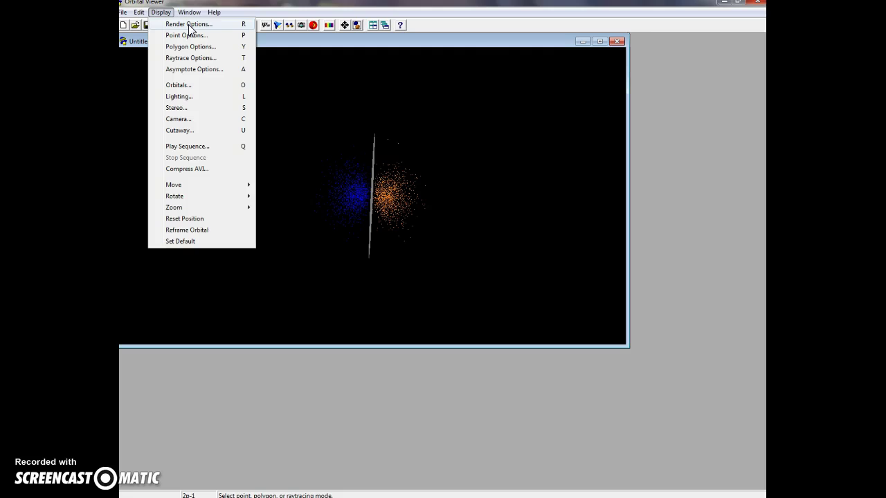
pyautogui.click(188, 24)
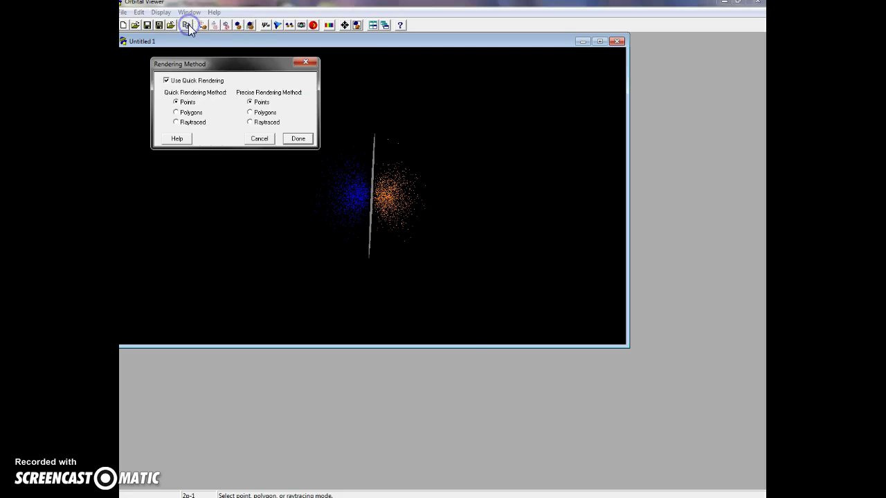
pyautogui.click(250, 112)
pyautogui.click(250, 113)
pyautogui.click(298, 138)
pyautogui.click(299, 138)
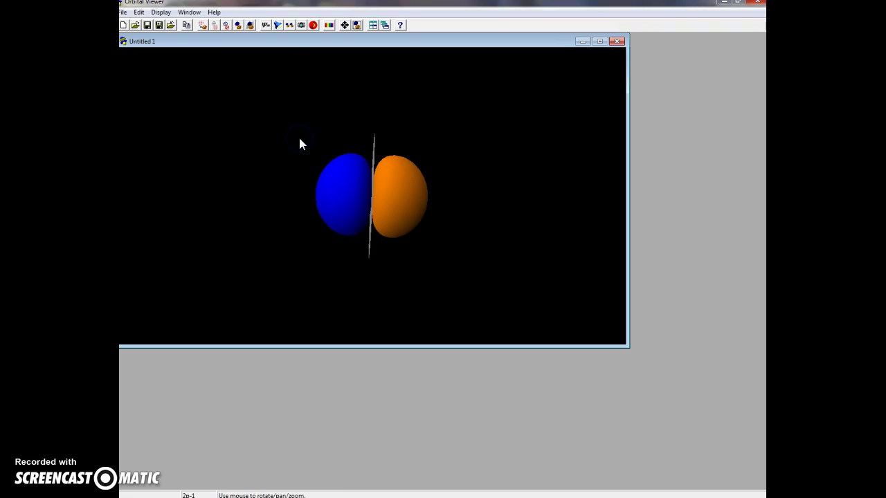
pyautogui.moveTo(422, 197)
pyautogui.mouseDown()
pyautogui.moveTo(358, 198)
pyautogui.moveTo(467, 196)
pyautogui.moveTo(340, 199)
pyautogui.moveTo(423, 204)
pyautogui.mouseUp()
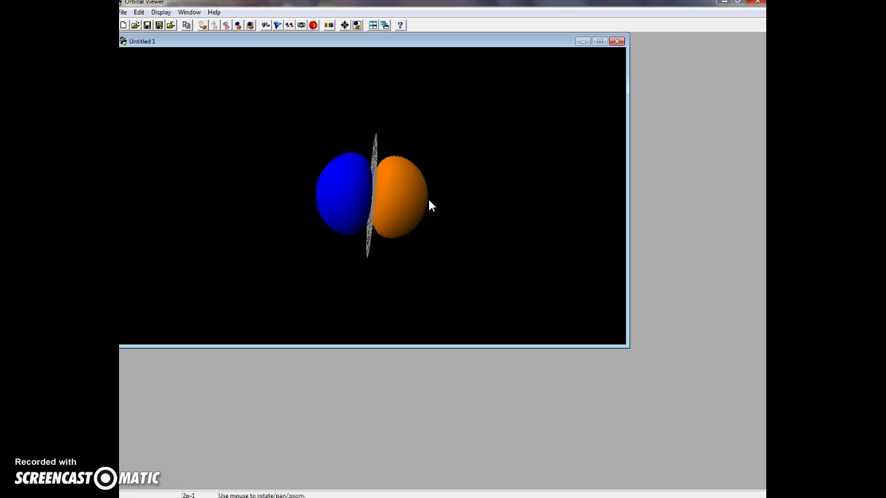
pyautogui.moveTo(429, 205); pyautogui.dragTo(403, 164)
pyautogui.moveTo(427, 207)
pyautogui.mouseDown()
pyautogui.moveTo(383, 210)
pyautogui.moveTo(408, 210)
pyautogui.moveTo(387, 211)
pyautogui.moveTo(403, 210)
pyautogui.moveTo(396, 215)
pyautogui.moveTo(418, 207)
pyautogui.mouseUp()
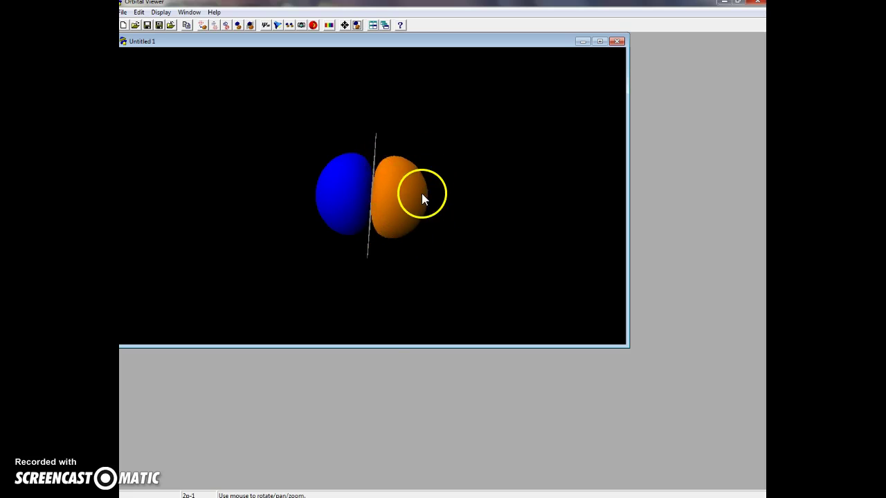
pyautogui.moveTo(425, 191); pyautogui.dragTo(461, 201)
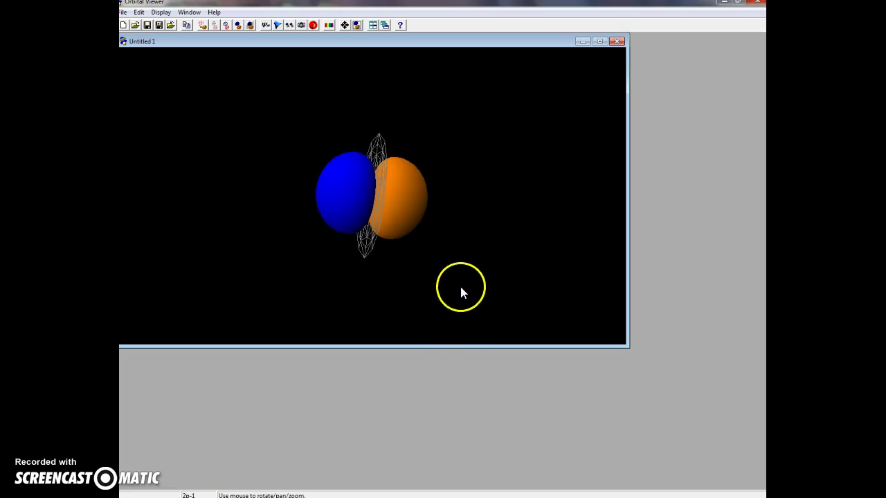
# Switch the 2p orbital's precise rendering method back to Points.
pyautogui.click(165, 13)
pyautogui.click(177, 23)
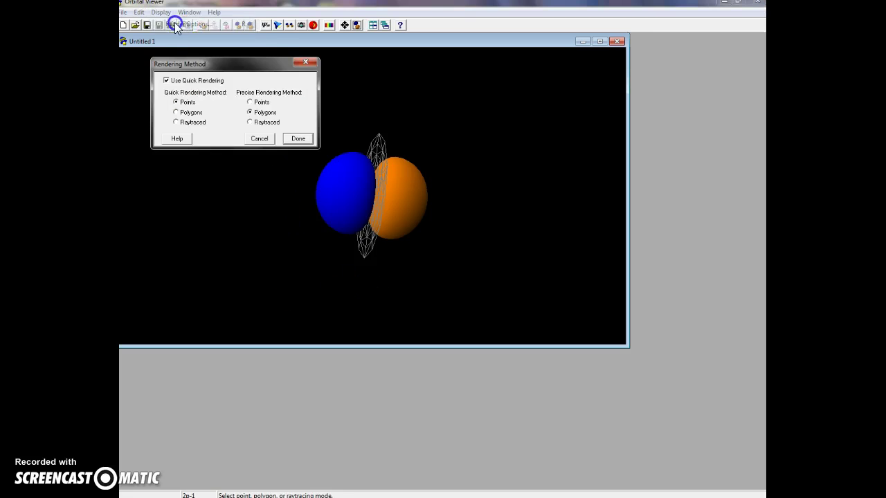
pyautogui.click(250, 103)
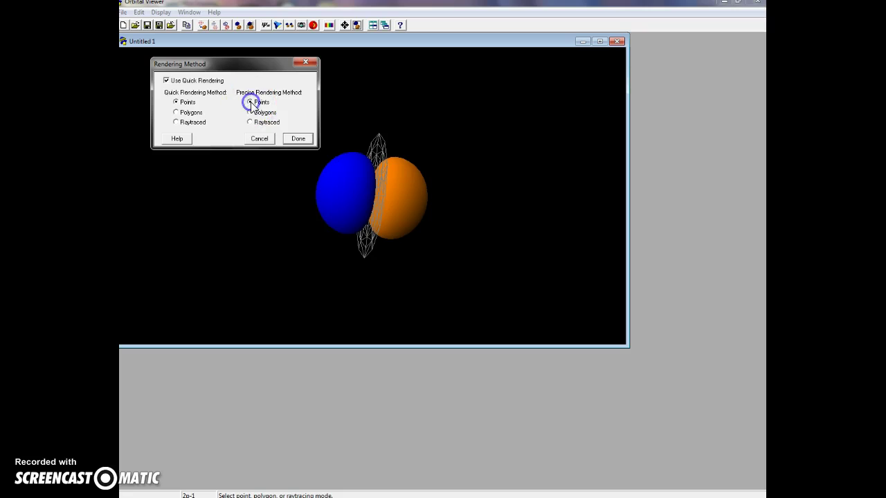
pyautogui.click(295, 138)
pyautogui.moveTo(416, 204); pyautogui.dragTo(380, 214)
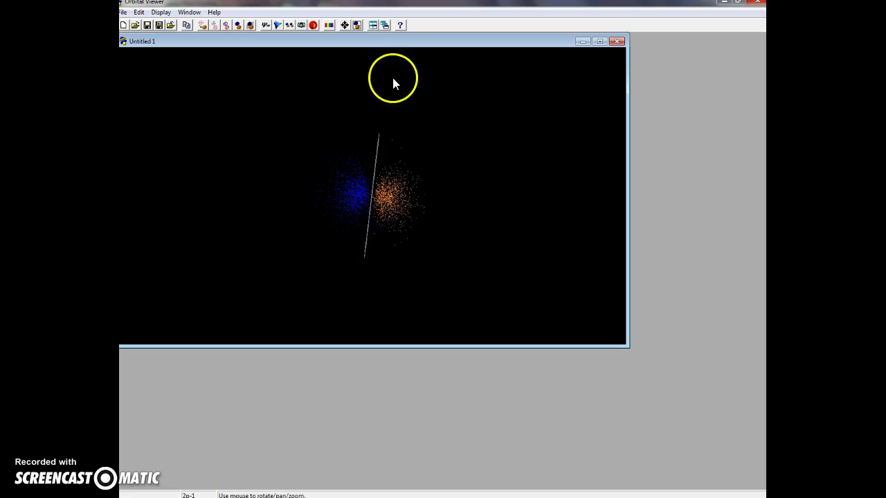
# Change Atom 1's l quantum number to s to display the 2s orbital as a point cloud.
pyautogui.click(161, 13)
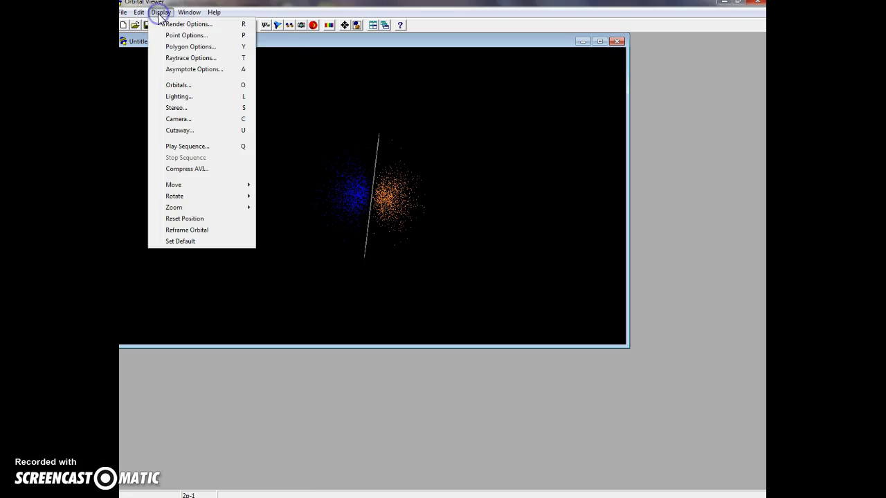
pyautogui.click(190, 86)
pyautogui.doubleClick(155, 93)
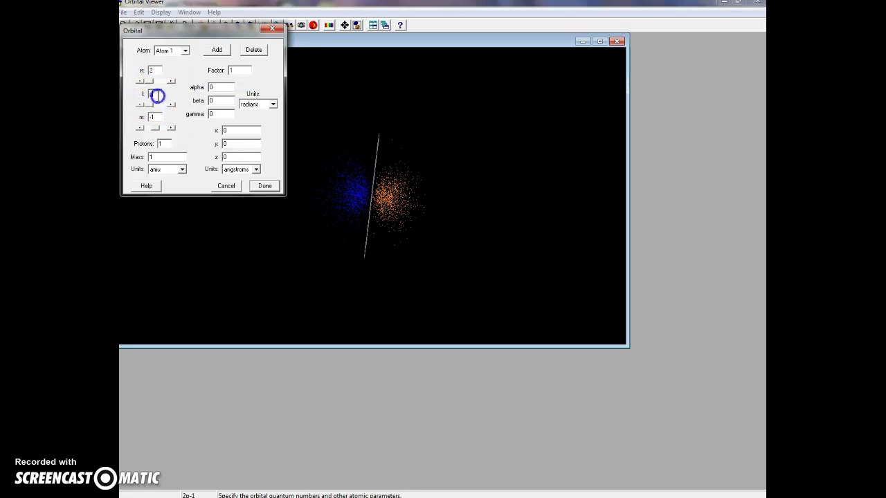
pyautogui.write('s')
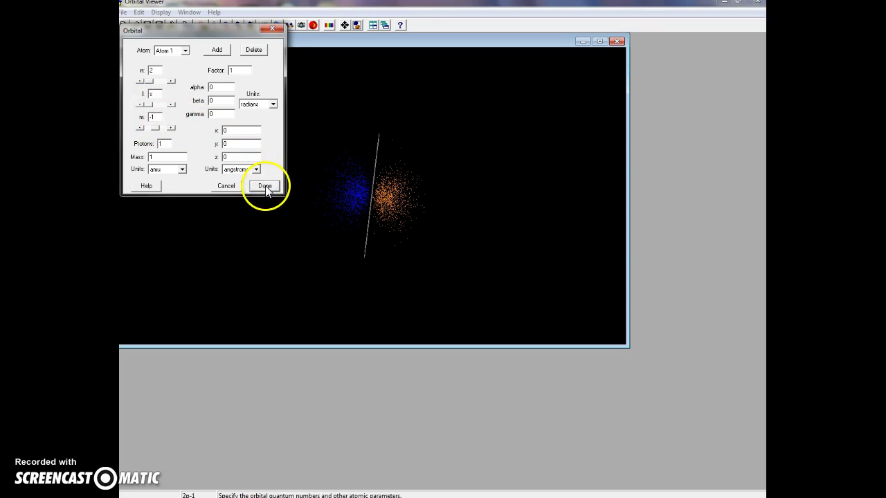
pyautogui.click(266, 187)
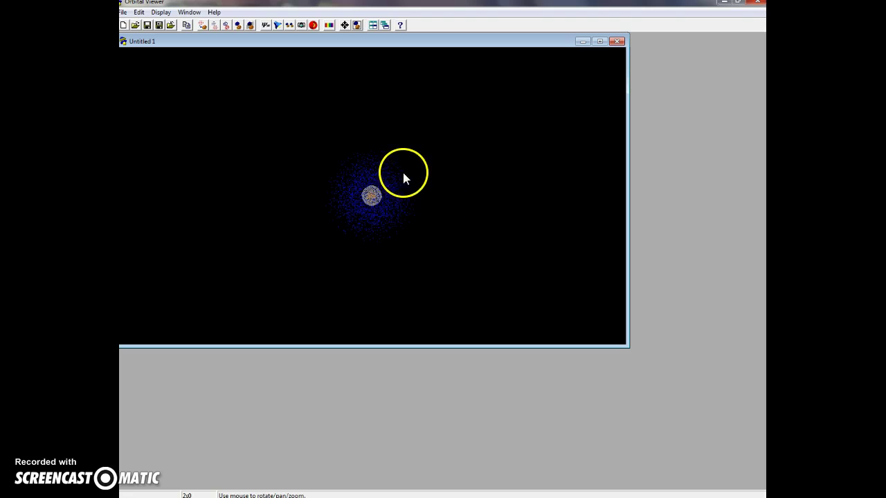
pyautogui.moveTo(397, 172)
pyautogui.mouseDown()
pyautogui.moveTo(340, 234)
pyautogui.moveTo(399, 172)
pyautogui.mouseUp()
pyautogui.moveTo(408, 211); pyautogui.dragTo(404, 238)
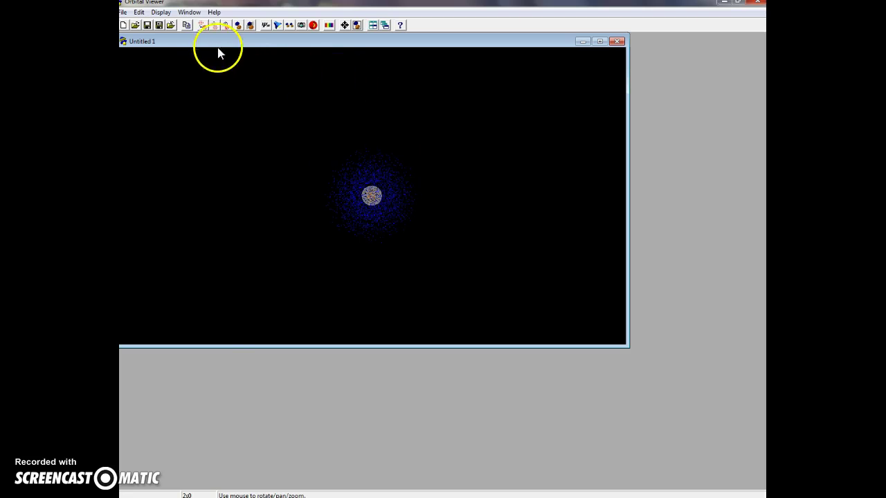
# Render the 2s orbital as a solid surface by setting the precise rendering method to Polygons.
pyautogui.click(162, 12)
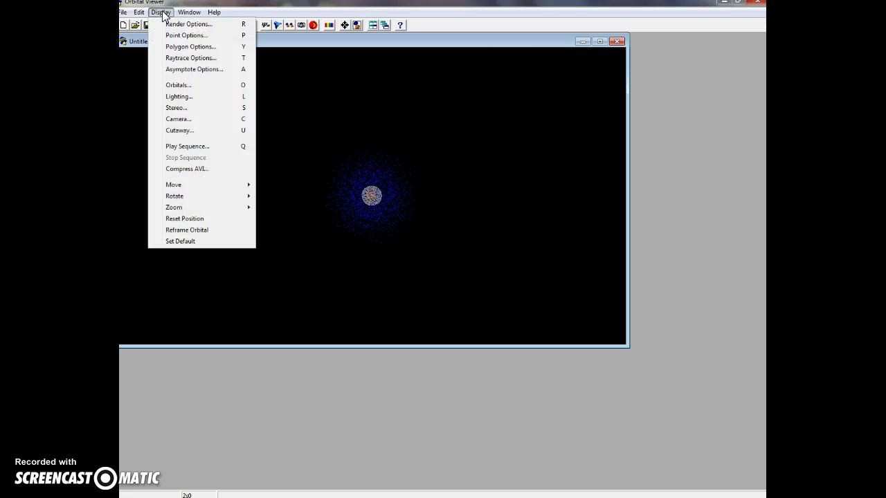
pyautogui.click(178, 23)
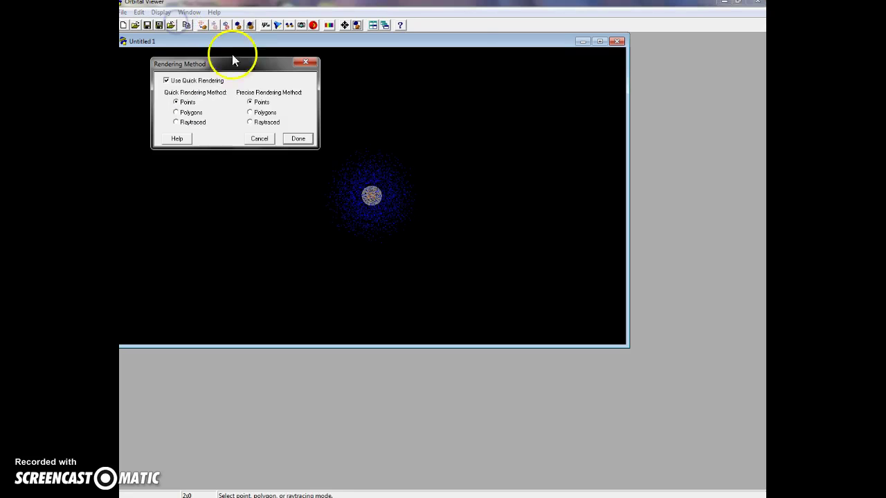
pyautogui.click(251, 115)
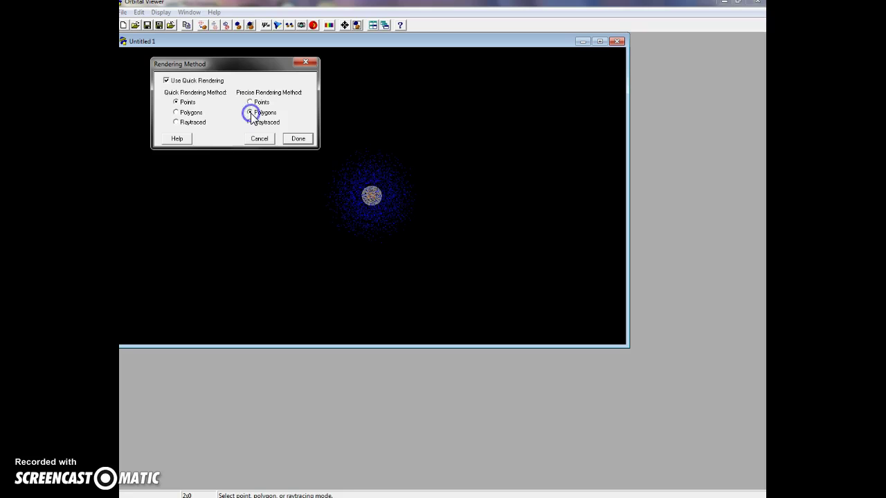
pyautogui.click(300, 141)
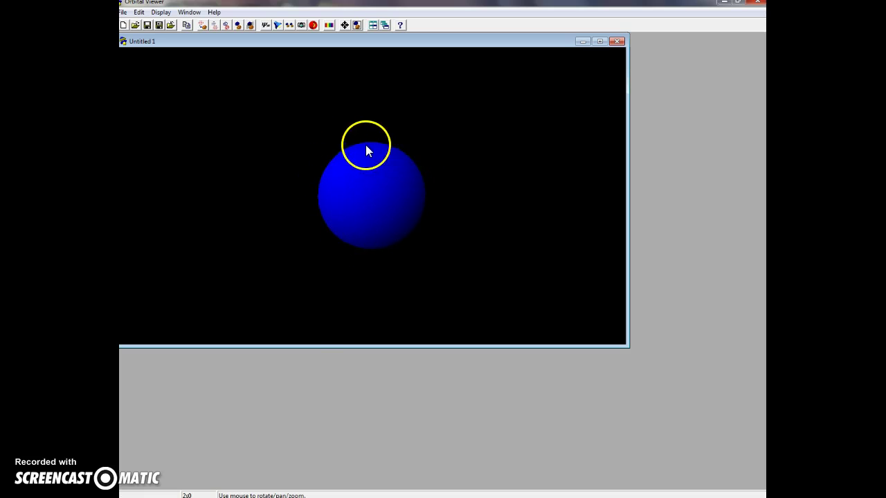
pyautogui.moveTo(425, 184); pyautogui.dragTo(349, 221)
pyautogui.moveTo(411, 167); pyautogui.dragTo(359, 164)
# Apply a Plane cutaway to the 2s orbital and inspect its interior around the central sphere.
pyautogui.click(163, 12)
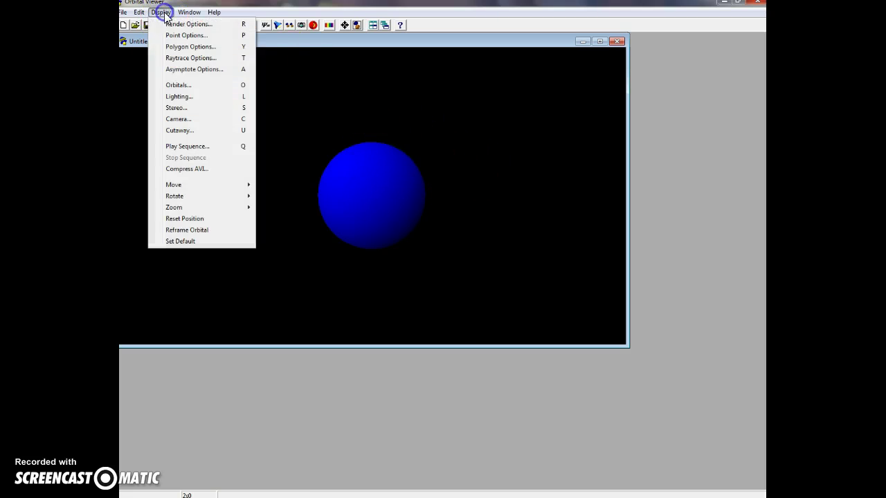
pyautogui.click(185, 130)
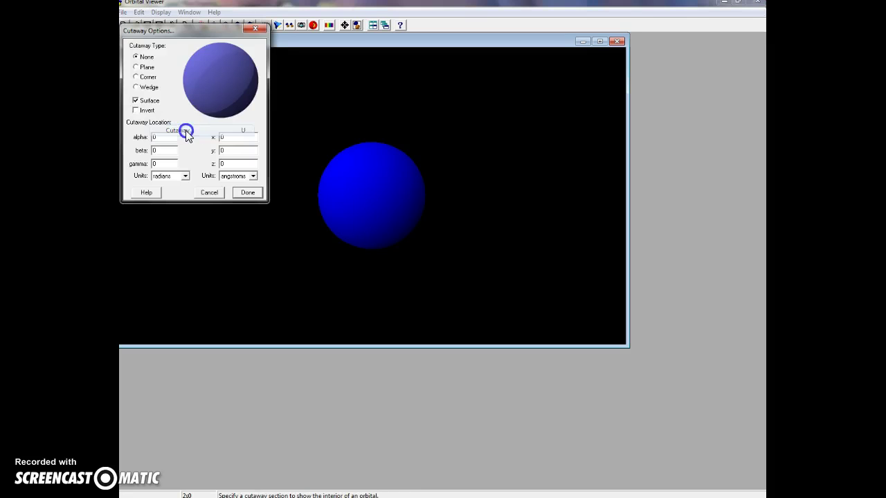
pyautogui.click(136, 68)
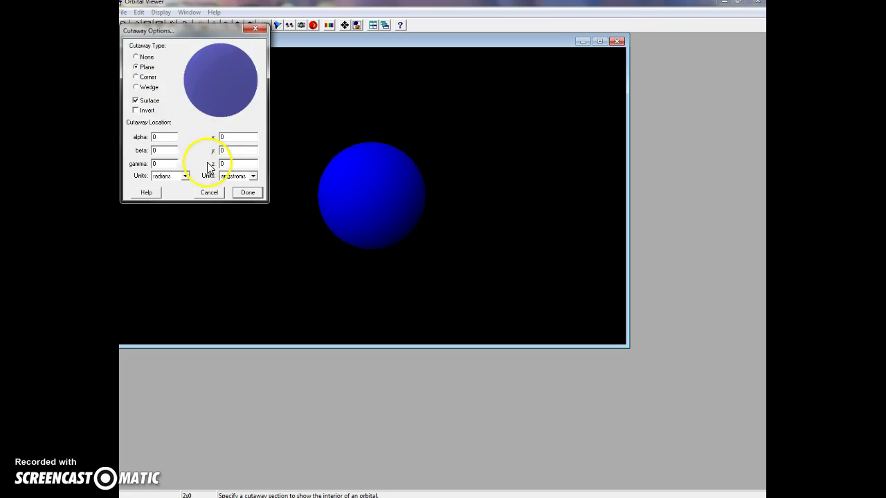
pyautogui.click(248, 193)
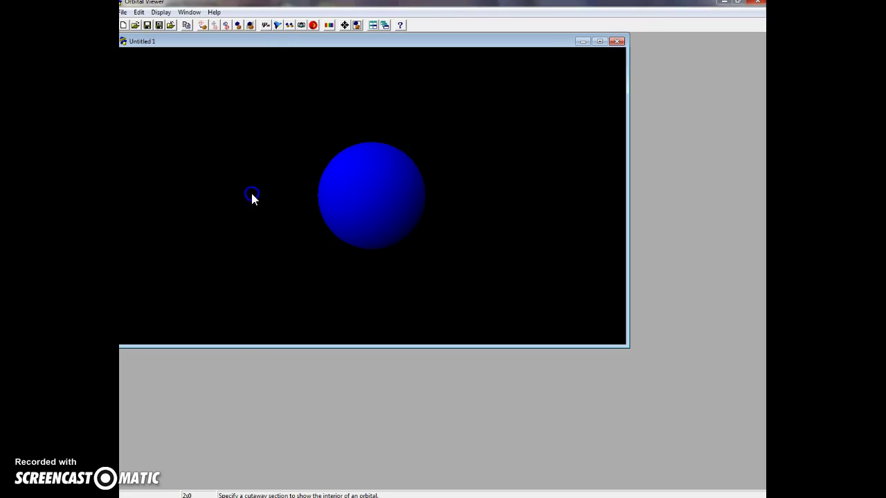
pyautogui.moveTo(391, 180); pyautogui.dragTo(303, 237)
pyautogui.moveTo(345, 203); pyautogui.dragTo(301, 245)
pyautogui.moveTo(341, 220); pyautogui.dragTo(279, 246)
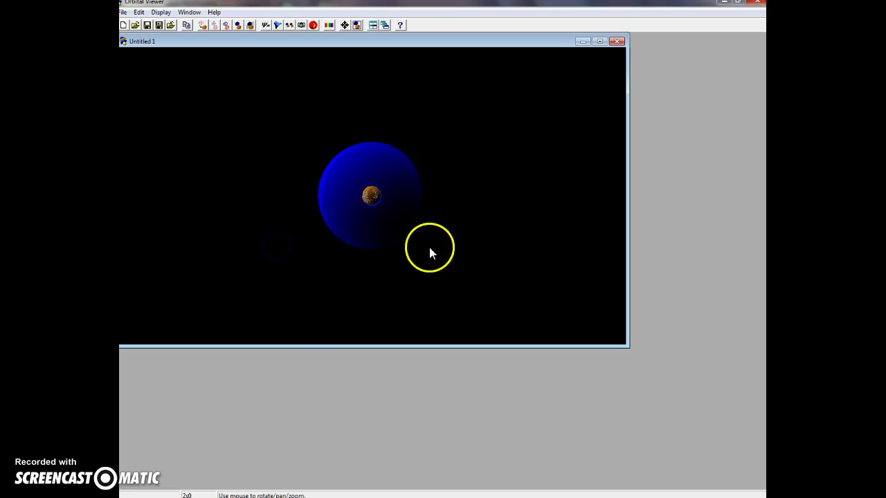
pyautogui.moveTo(411, 205)
pyautogui.mouseDown()
pyautogui.moveTo(392, 195)
pyautogui.moveTo(395, 205)
pyautogui.mouseUp()
pyautogui.moveTo(326, 193); pyautogui.dragTo(346, 177)
pyautogui.moveTo(358, 226)
pyautogui.mouseDown()
pyautogui.moveTo(410, 191)
pyautogui.moveTo(392, 151)
pyautogui.mouseUp()
pyautogui.moveTo(326, 171); pyautogui.dragTo(332, 212)
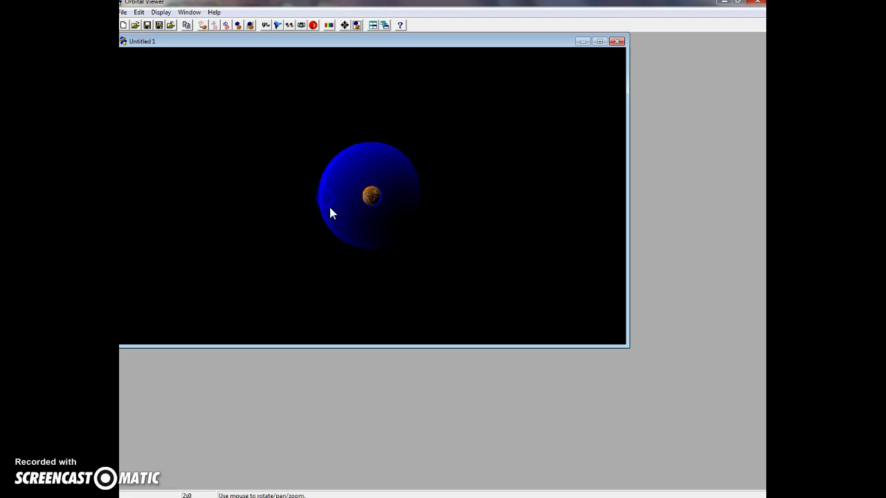
# Set the precise rendering method to Points for the cut-away 2s orbital.
pyautogui.click(164, 12)
pyautogui.click(173, 26)
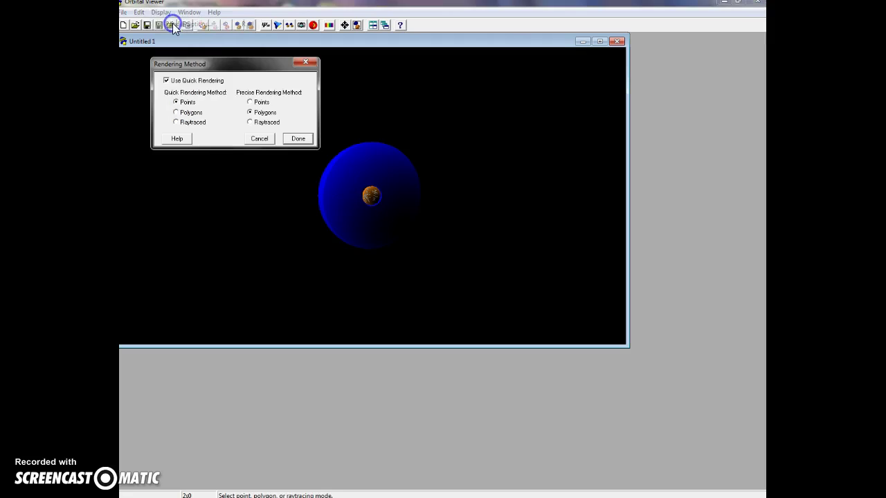
pyautogui.click(249, 102)
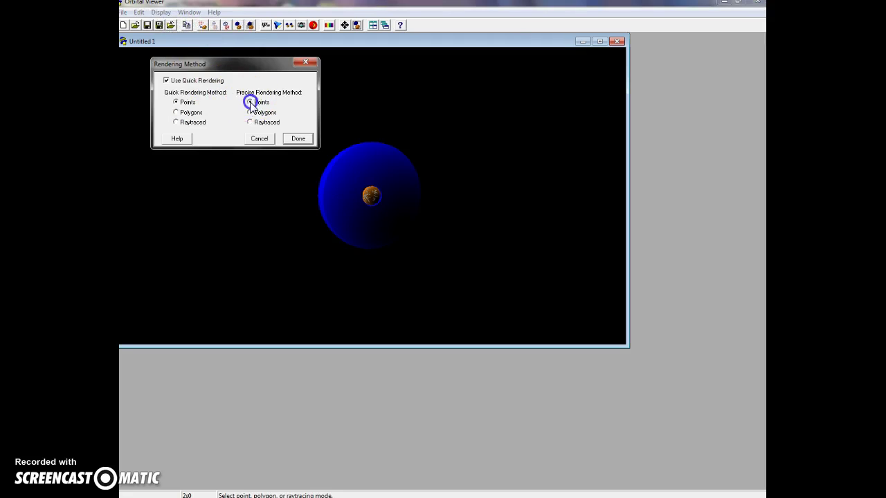
pyautogui.click(298, 139)
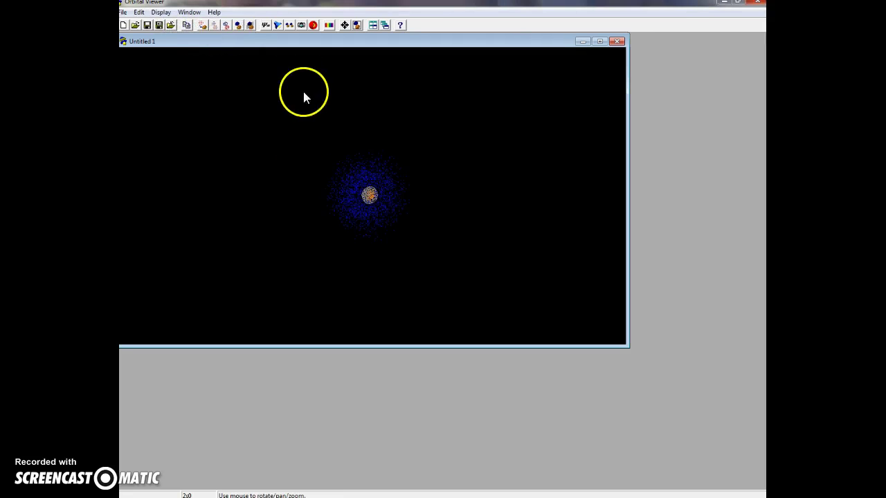
# Set the cutaway type to None and examine the full 2s point cloud around its spherical node.
pyautogui.click(163, 13)
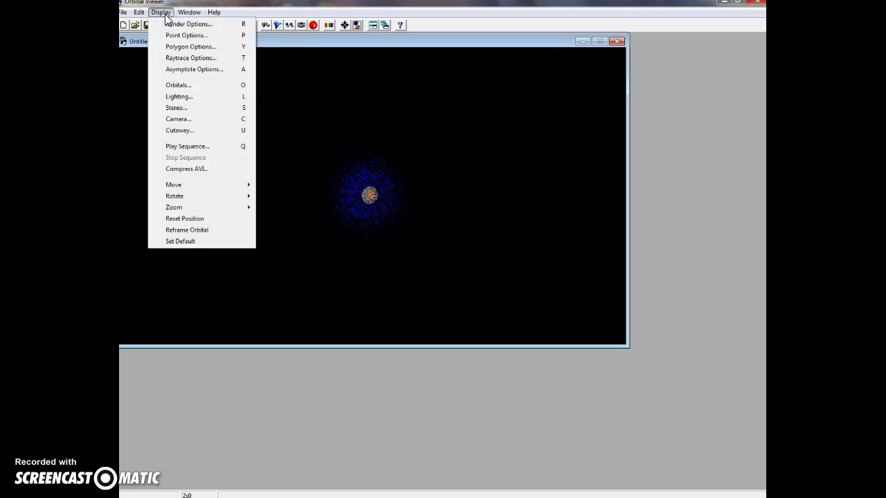
pyautogui.click(197, 130)
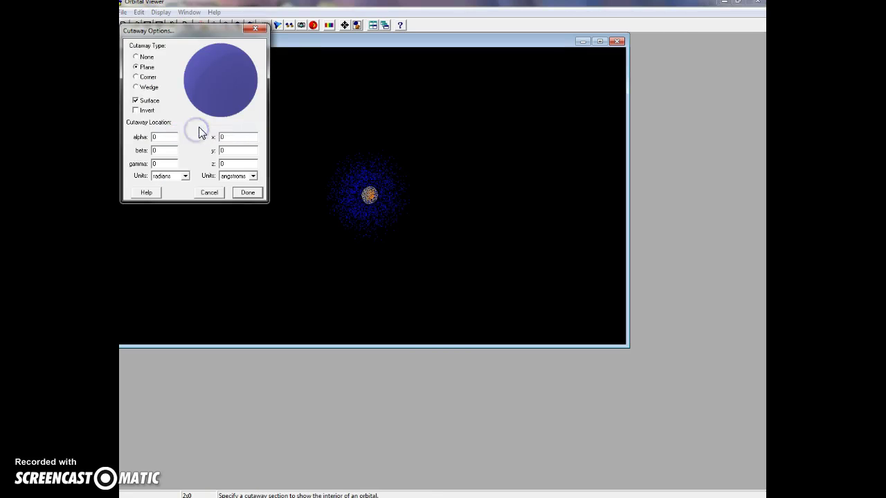
pyautogui.click(135, 57)
pyautogui.click(247, 194)
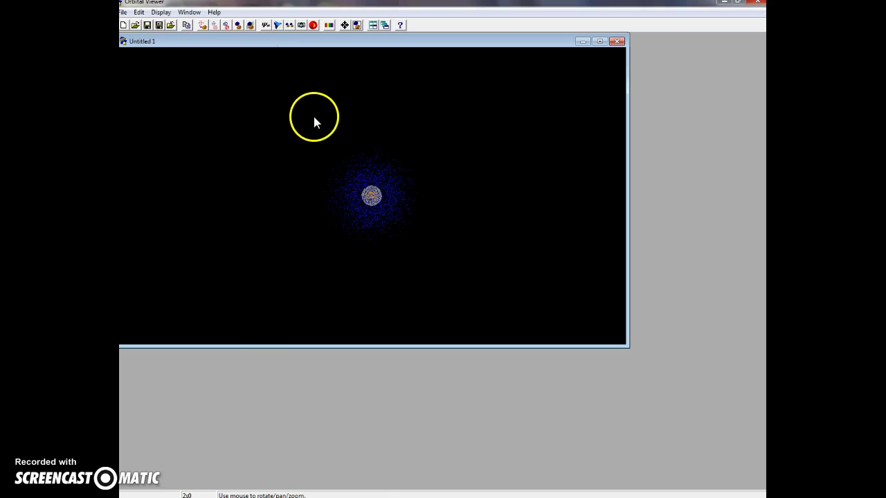
pyautogui.moveTo(382, 155); pyautogui.dragTo(408, 255)
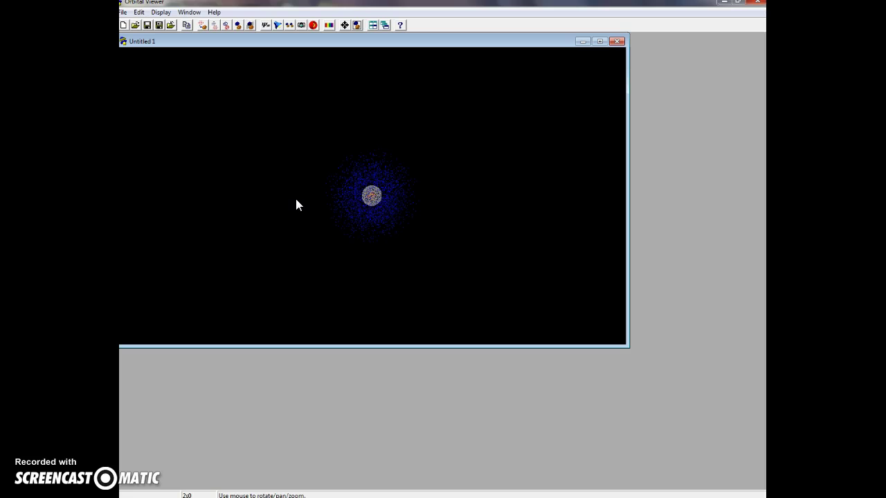
pyautogui.click(319, 187)
pyautogui.moveTo(449, 206); pyautogui.dragTo(412, 181)
pyautogui.moveTo(412, 181); pyautogui.dragTo(263, 186)
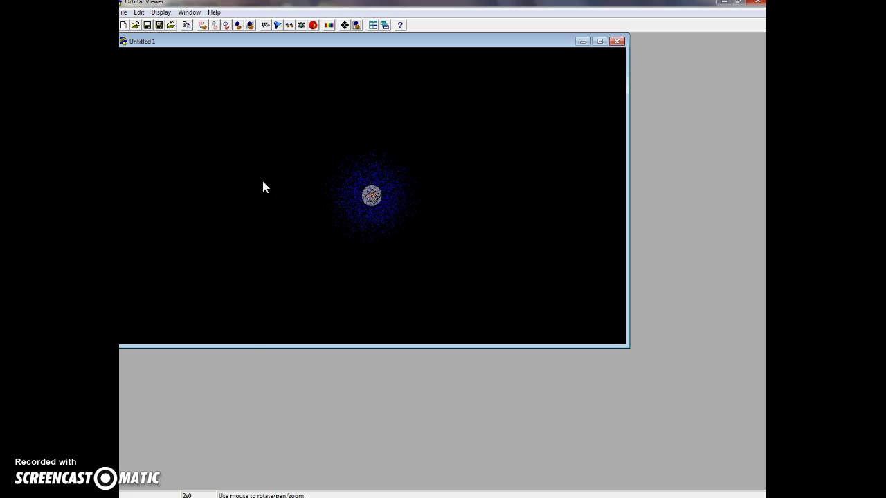